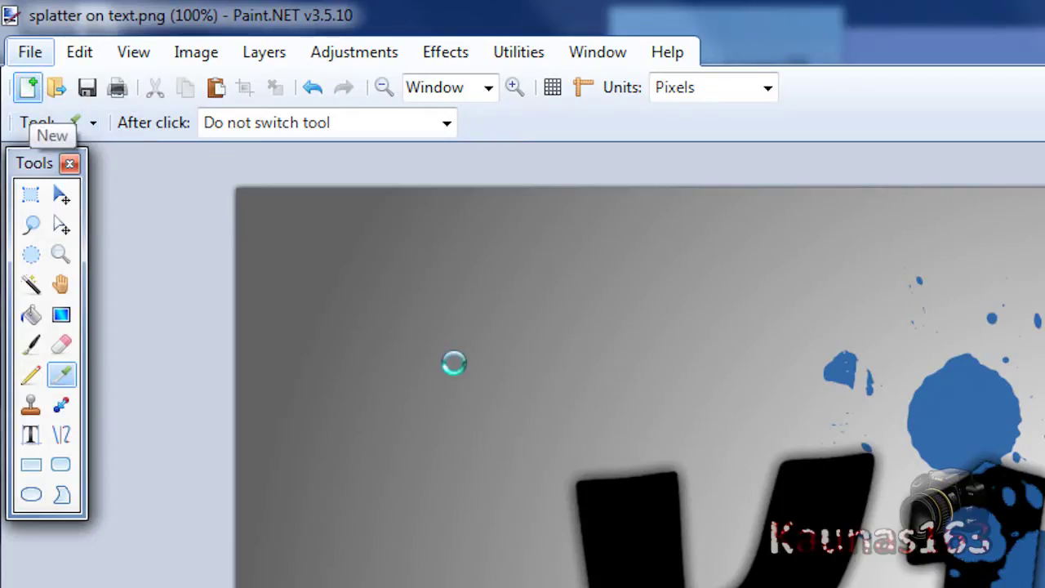
Step: Enter 1280 by 720 pixels as the new image's width and height
{"action": "type", "text": "1280"}
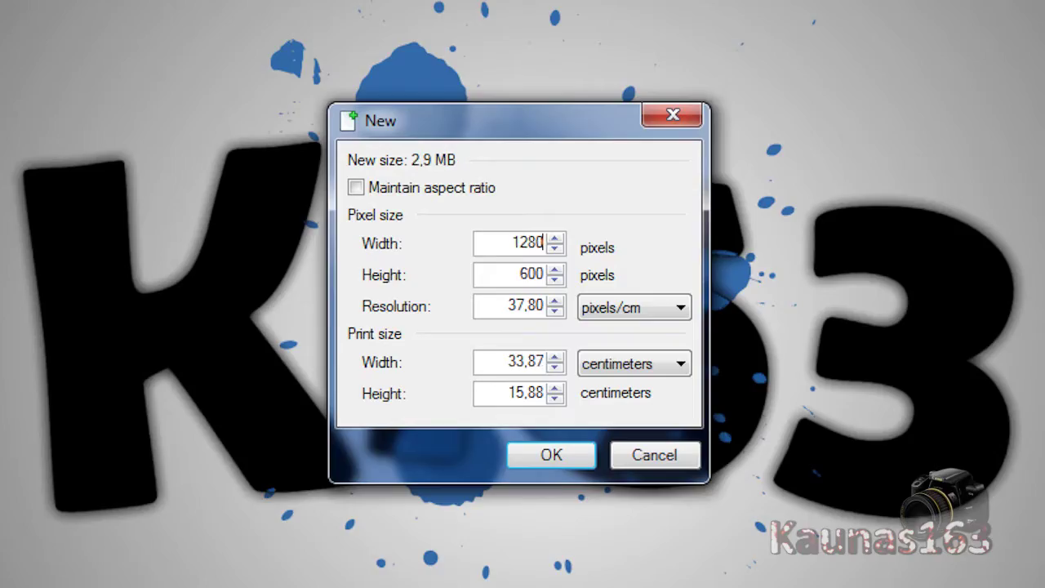
{"action": "key", "text": "Tab"}
{"action": "type", "text": "720"}
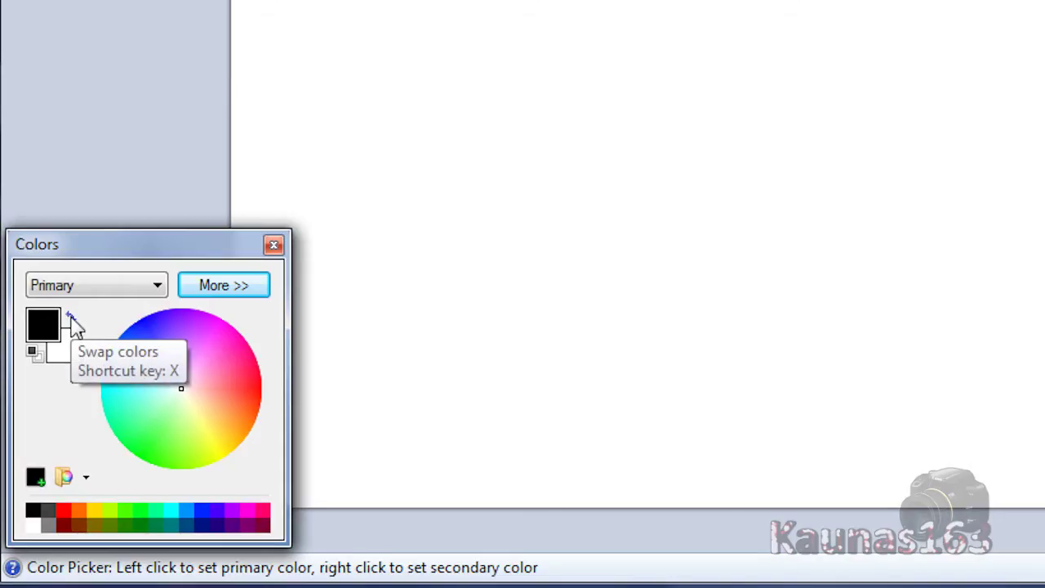
Step: Make white primary and grey 707070 secondary, then drag a radial gradient across the canvas
{"action": "left_click", "coordinate": [70, 316]}
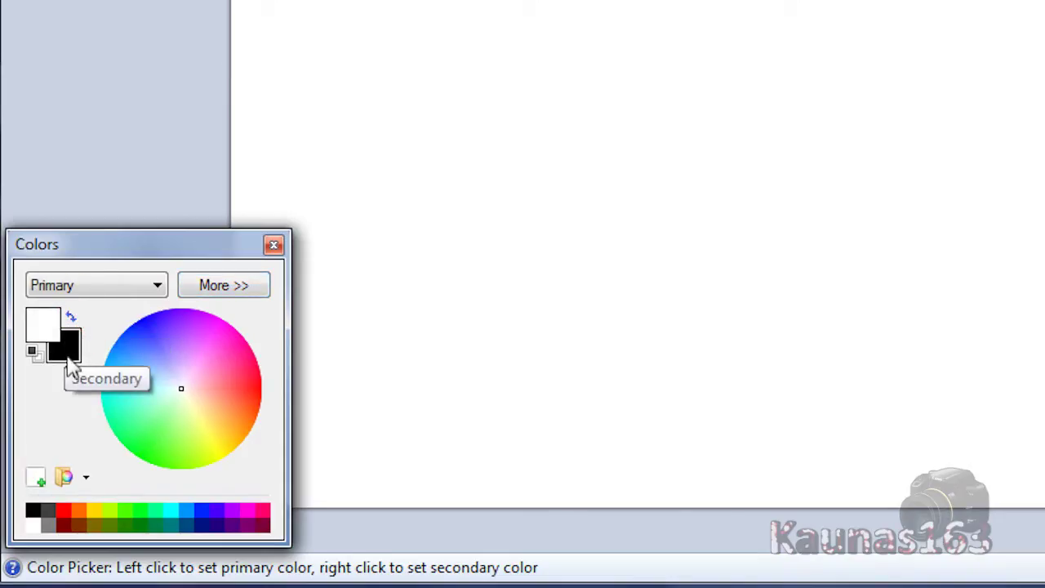
{"action": "left_click", "coordinate": [71, 359]}
{"action": "left_click", "coordinate": [210, 287]}
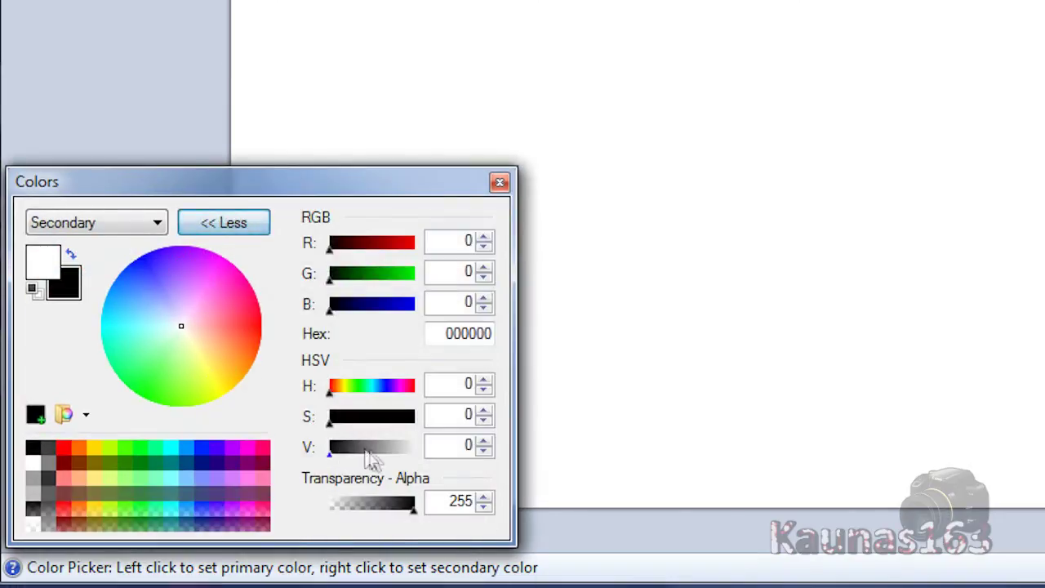
{"action": "left_click_drag", "start_coordinate": [365, 451], "coordinate": [366, 452]}
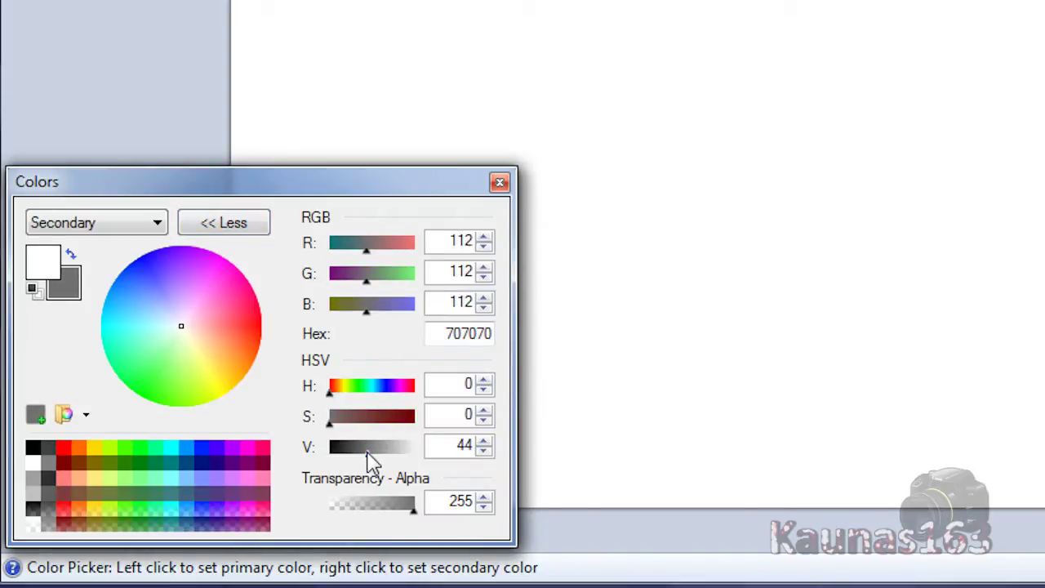
{"action": "left_click", "coordinate": [43, 260]}
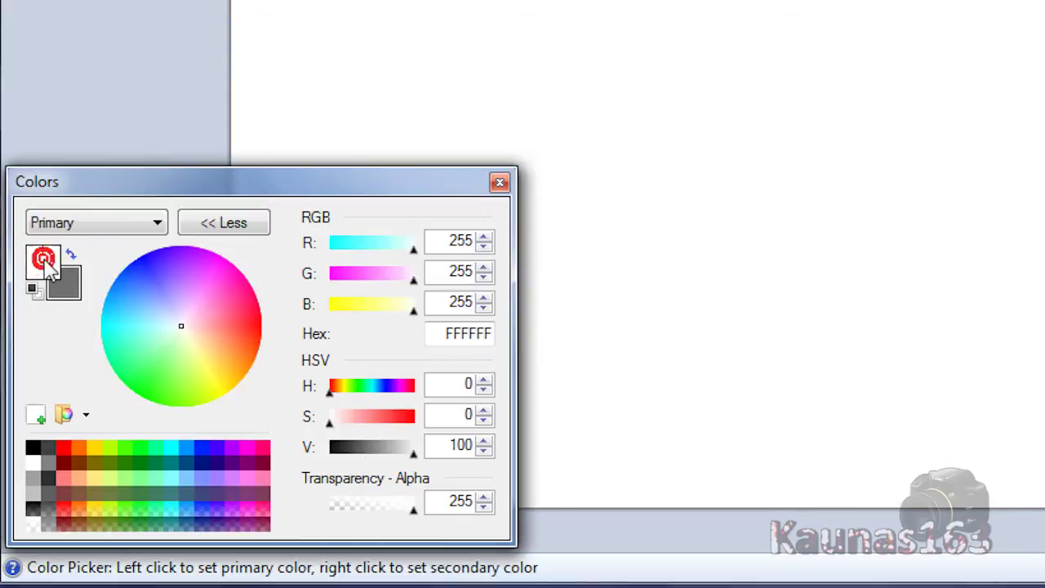
{"action": "left_click", "coordinate": [204, 225]}
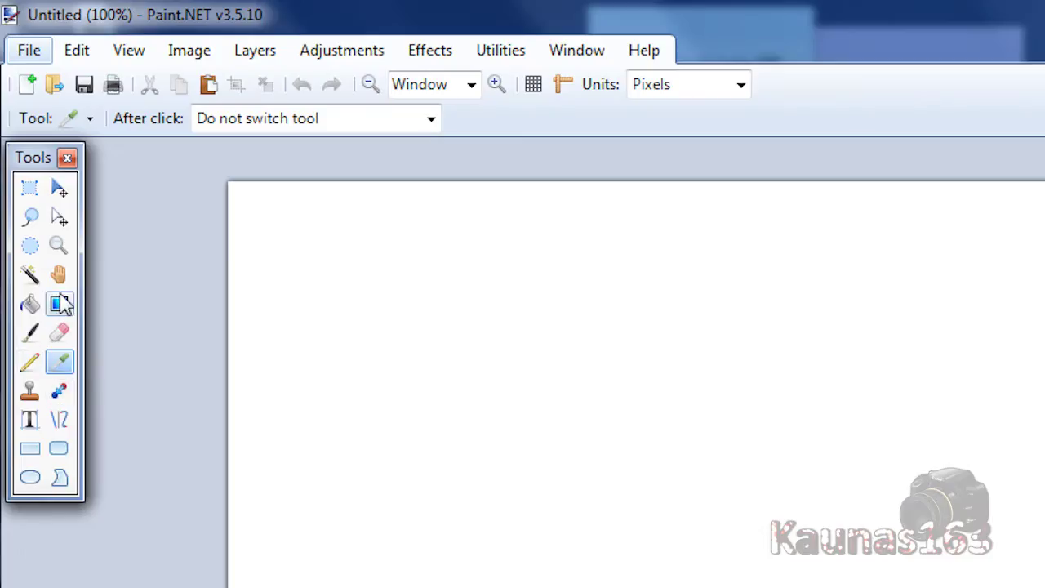
{"action": "left_click", "coordinate": [61, 304]}
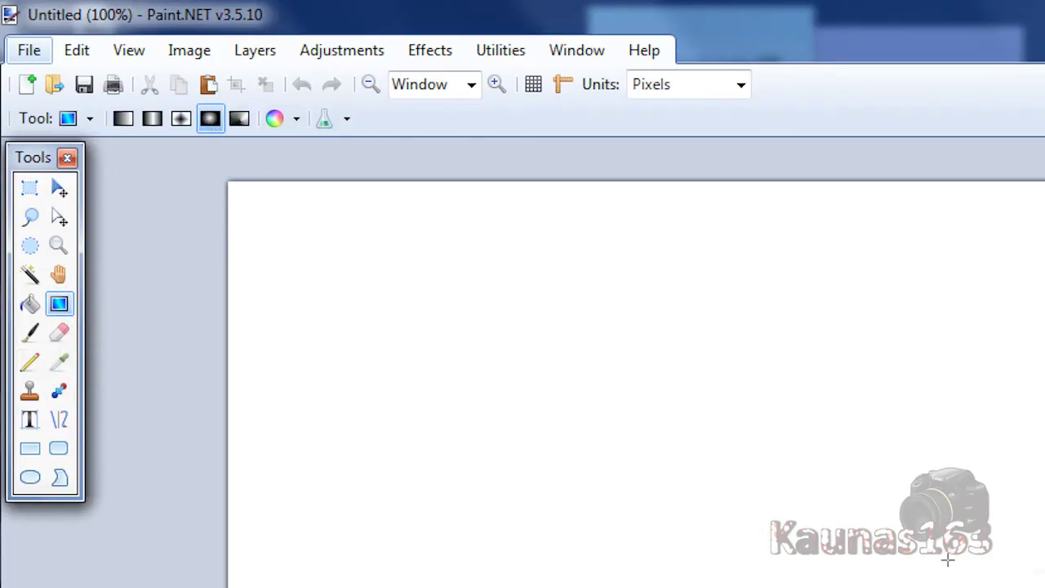
{"action": "left_click_drag", "start_coordinate": [1044, 587], "coordinate": [858, 476]}
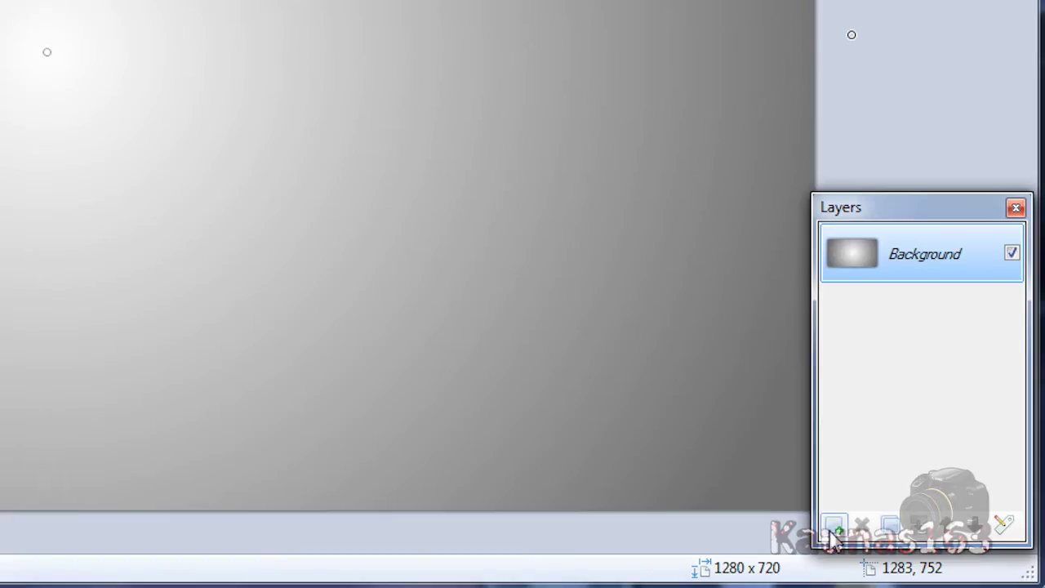
Step: On a new layer, type a black 'K' on the canvas's left side
{"action": "left_click", "coordinate": [832, 529]}
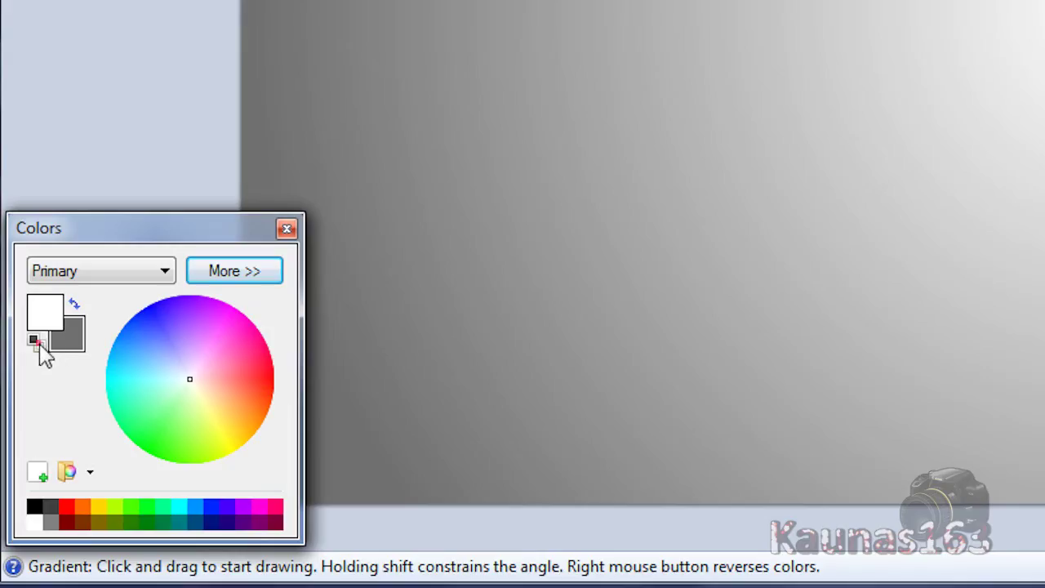
{"action": "left_click", "coordinate": [37, 345]}
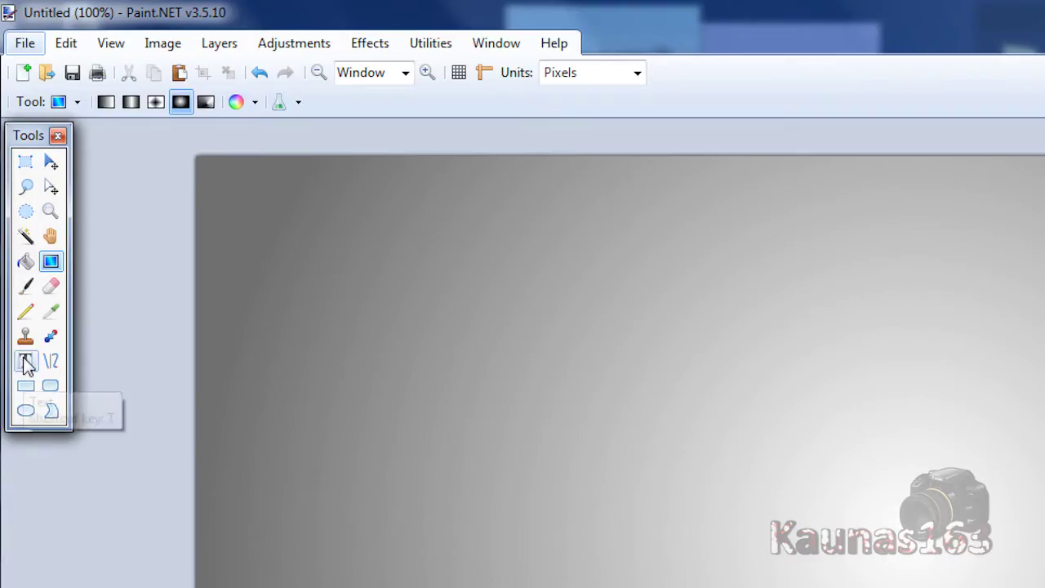
{"action": "left_click", "coordinate": [26, 362]}
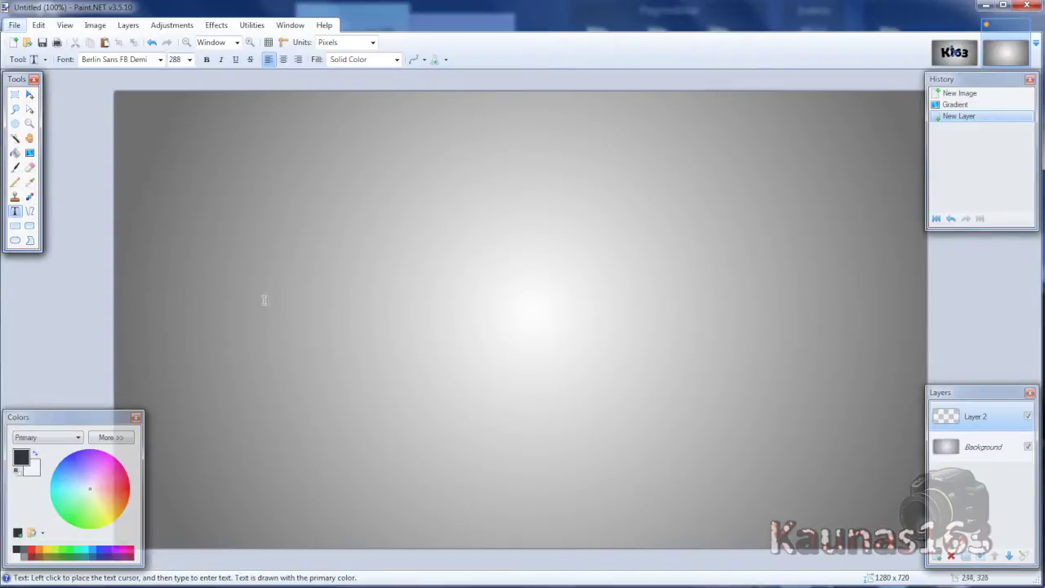
{"action": "left_click", "coordinate": [456, 506]}
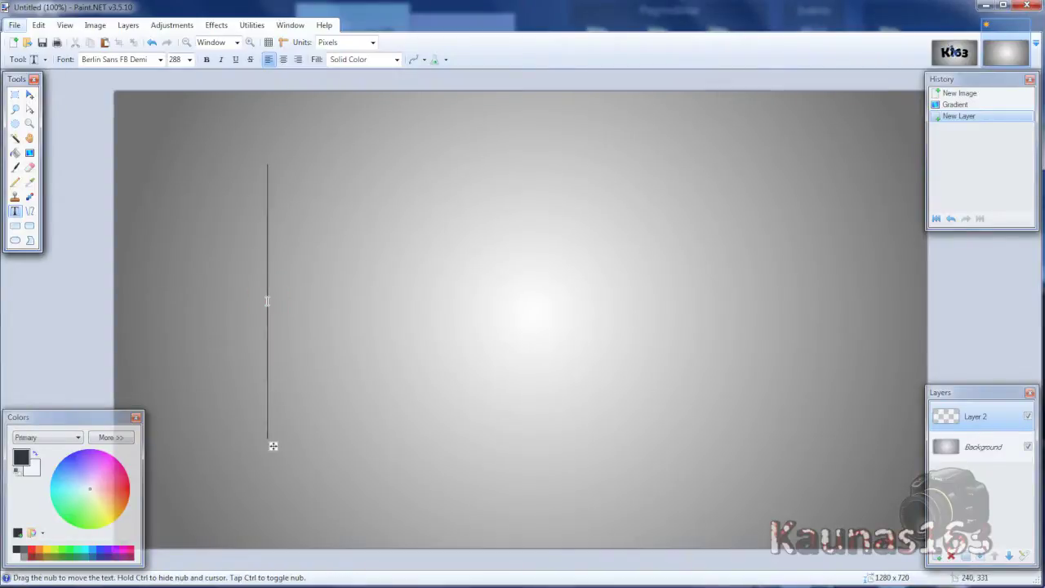
{"action": "type", "text": "K"}
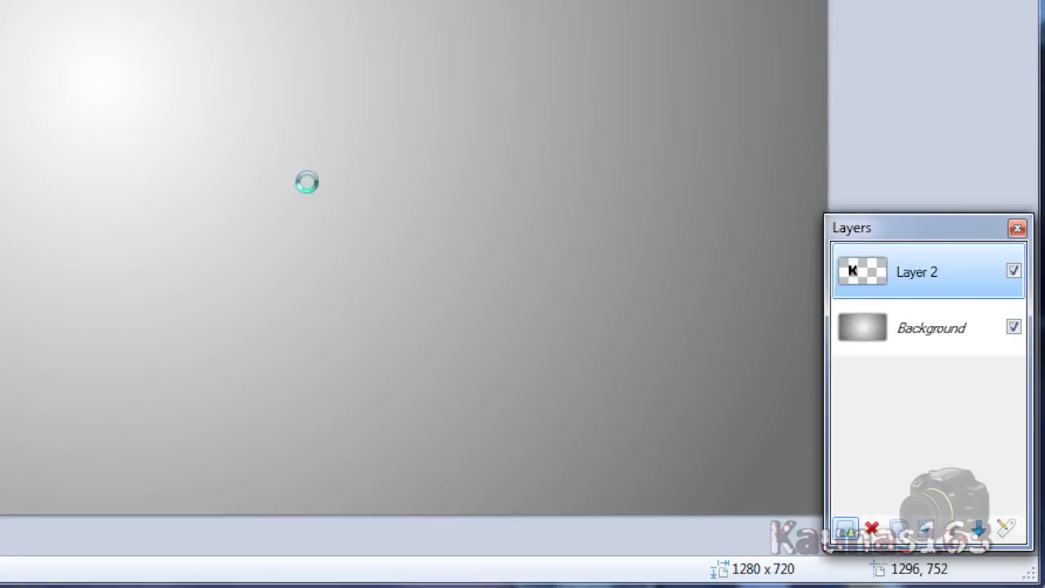
Step: On another new layer, type '163' beside the K and line it up
{"action": "left_click", "coordinate": [845, 529]}
{"action": "left_click", "coordinate": [2, 345]}
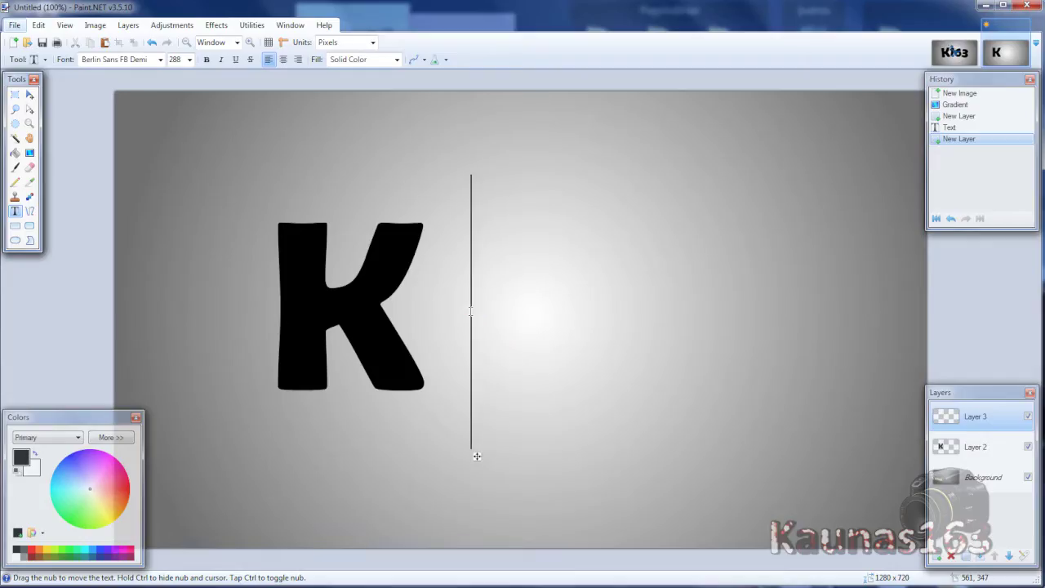
{"action": "type", "text": "163"}
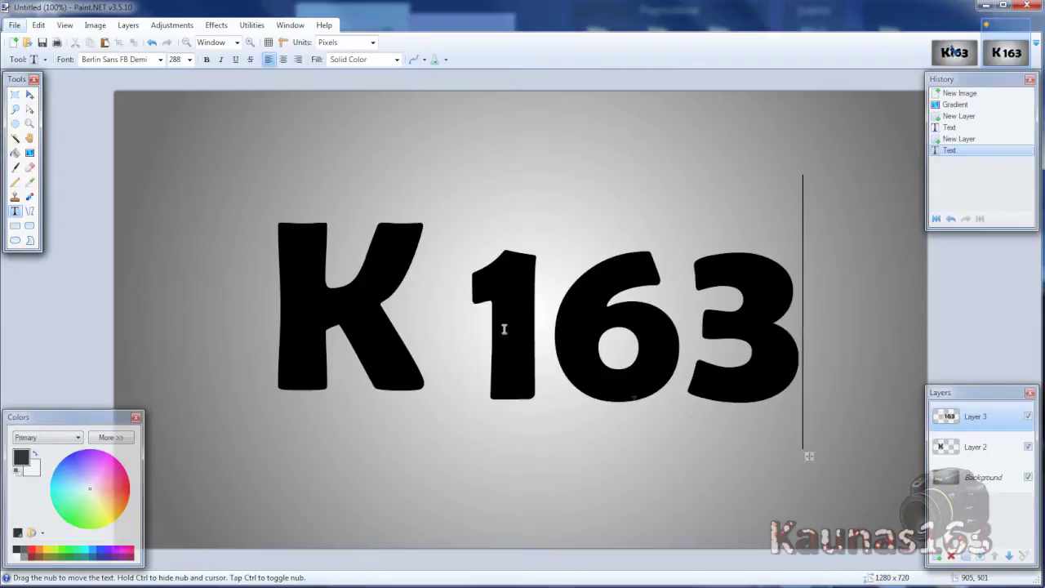
{"action": "left_click_drag", "start_coordinate": [809, 458], "coordinate": [810, 421]}
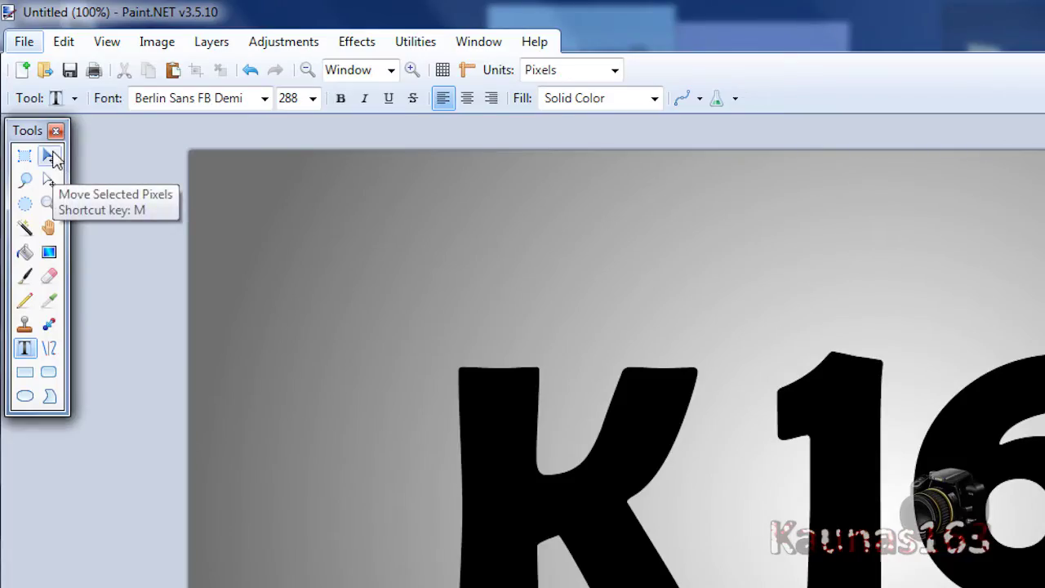
Step: Rotate the K on Layer 2 a few degrees and deselect
{"action": "left_click", "coordinate": [50, 156]}
{"action": "left_click", "coordinate": [899, 302]}
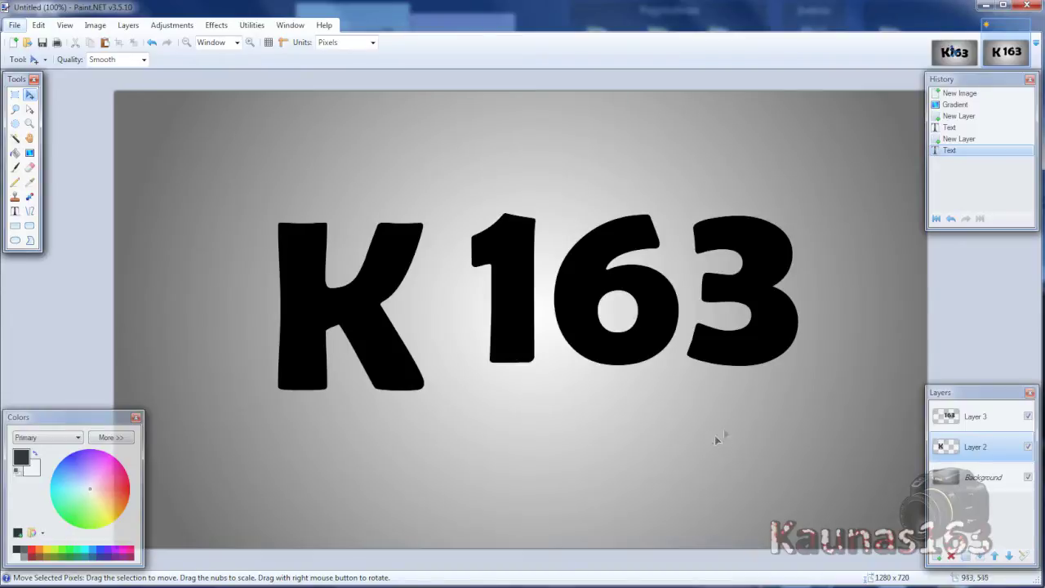
{"action": "key", "text": "ctrl+a"}
{"action": "left_click_drag", "start_coordinate": [779, 410], "coordinate": [783, 408]}
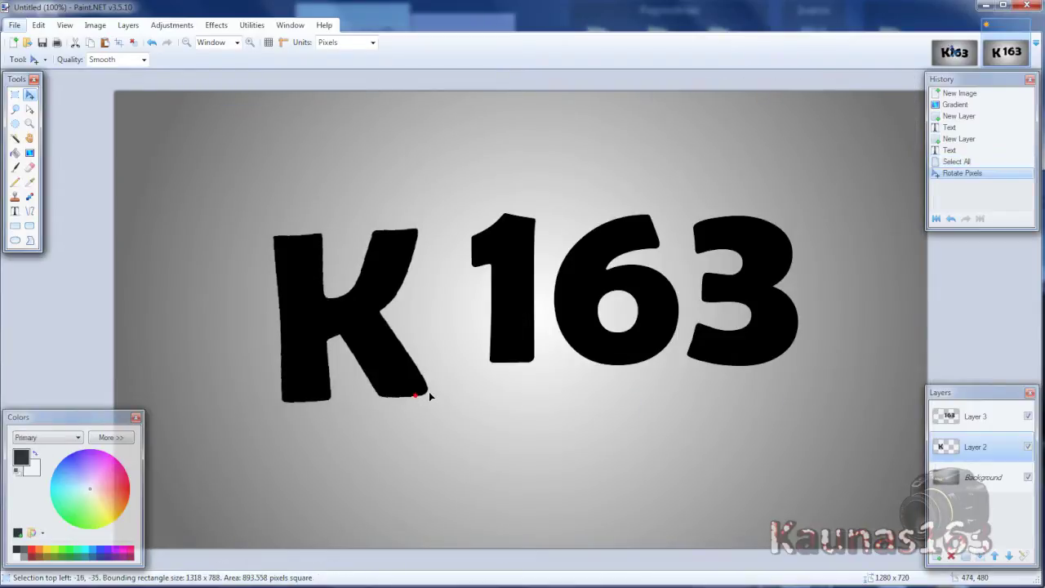
{"action": "left_click", "coordinate": [416, 396]}
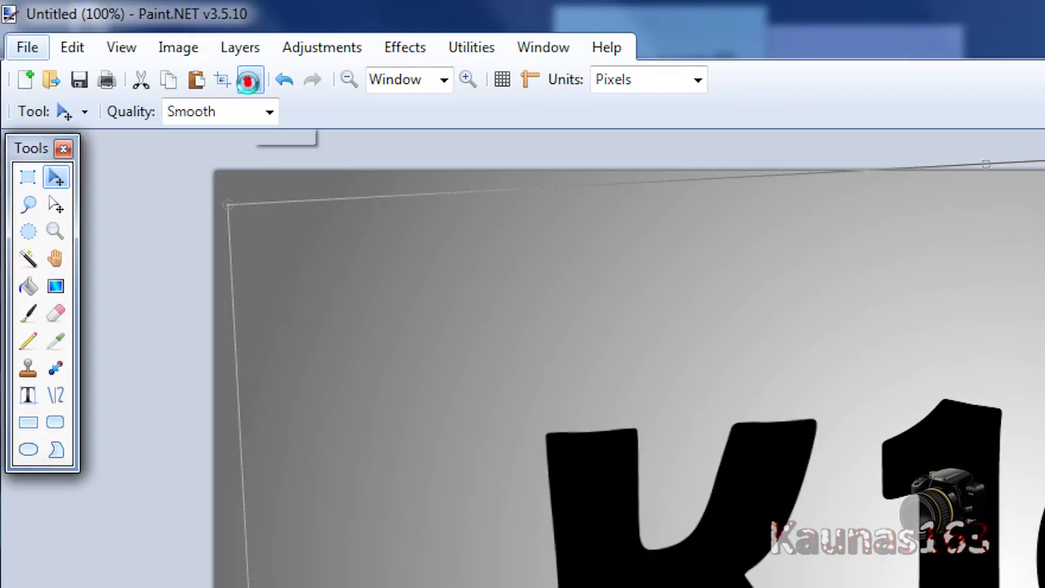
{"action": "left_click", "coordinate": [250, 79]}
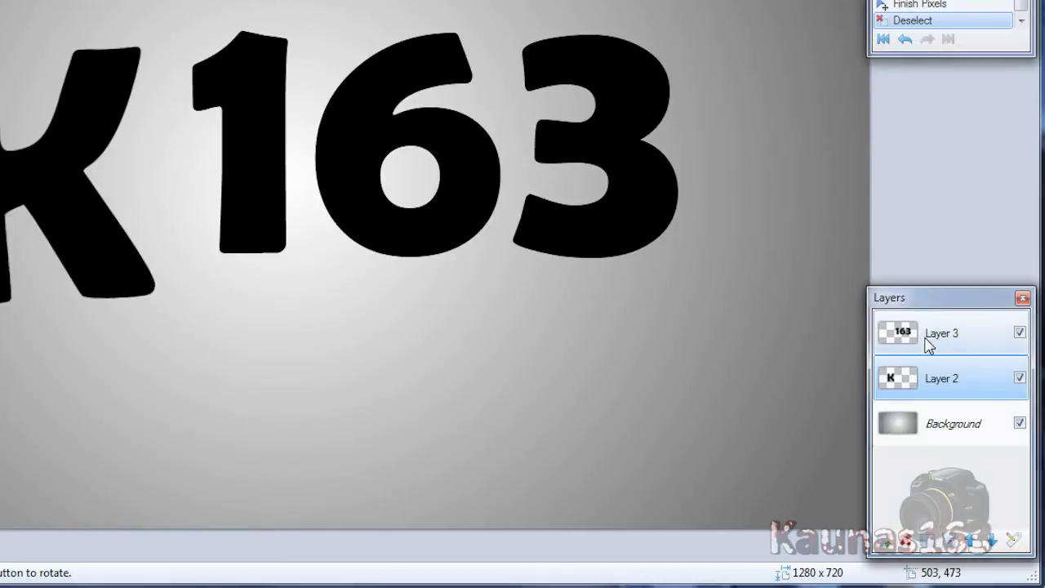
Step: Tilt the 163 on Layer 3 clockwise and deselect
{"action": "left_click", "coordinate": [930, 346]}
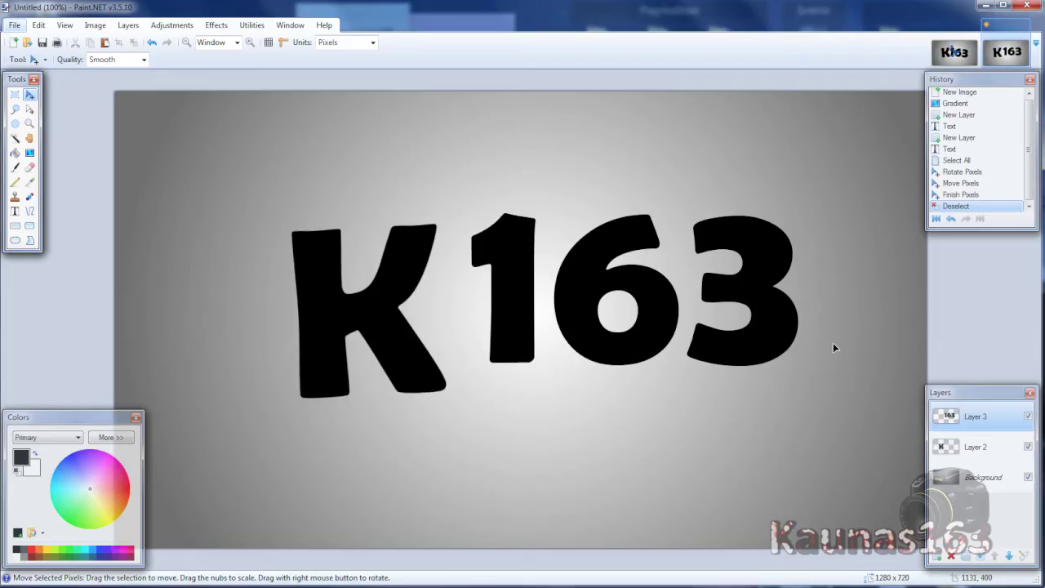
{"action": "key", "text": "ctrl+a"}
{"action": "left_click_drag", "start_coordinate": [837, 328], "coordinate": [677, 373]}
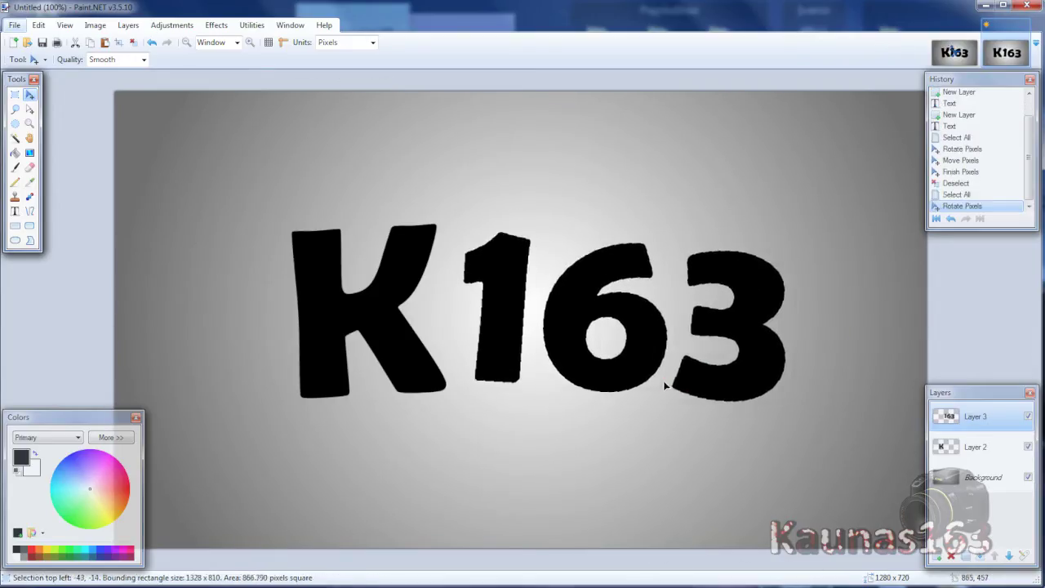
{"action": "left_click", "coordinate": [134, 42]}
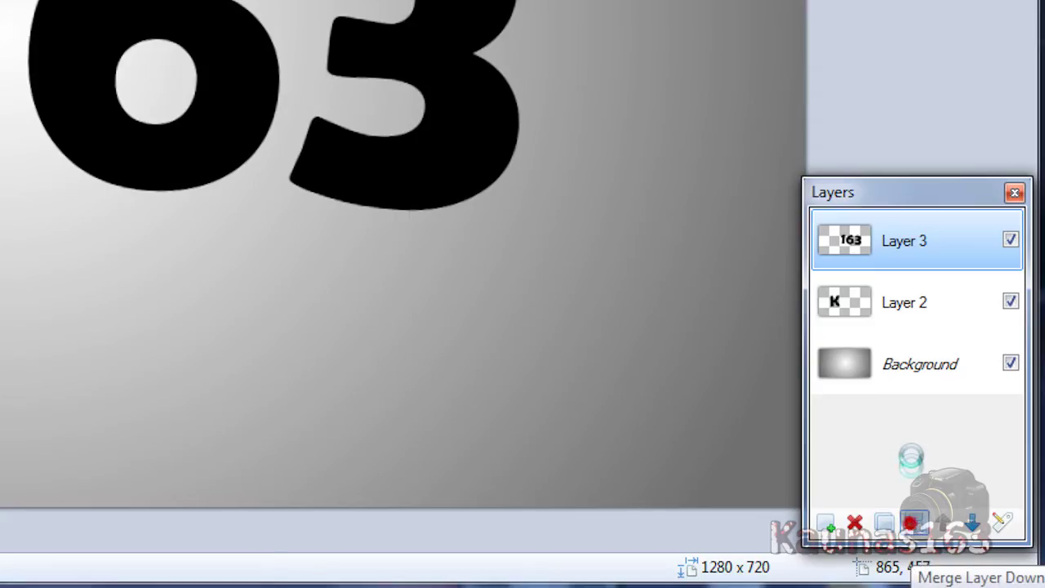
Step: Merge 163 into the K layer and add an empty layer above the Background
{"action": "left_click", "coordinate": [913, 527]}
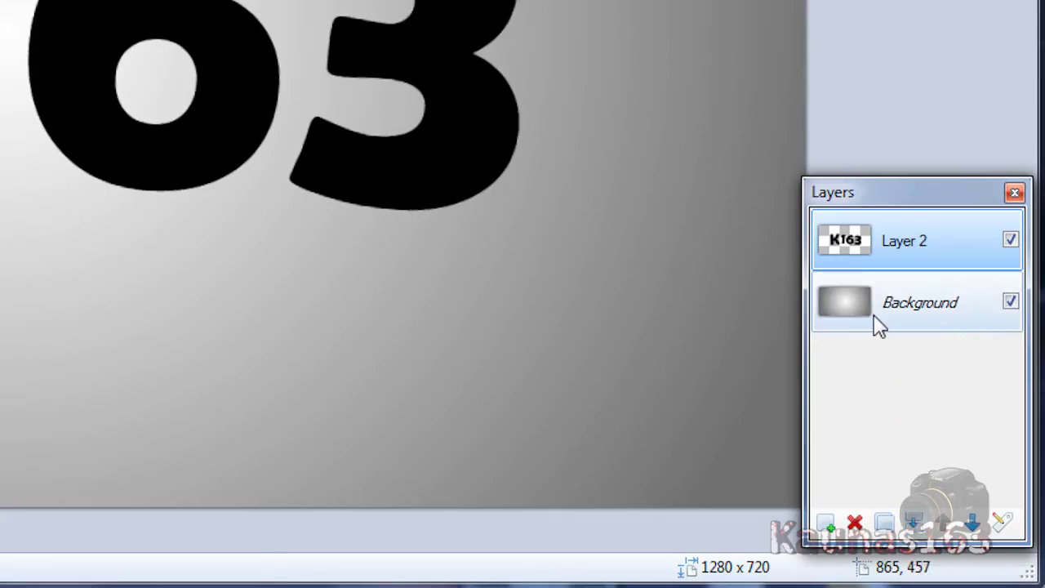
{"action": "left_click", "coordinate": [874, 312]}
{"action": "left_click", "coordinate": [828, 519]}
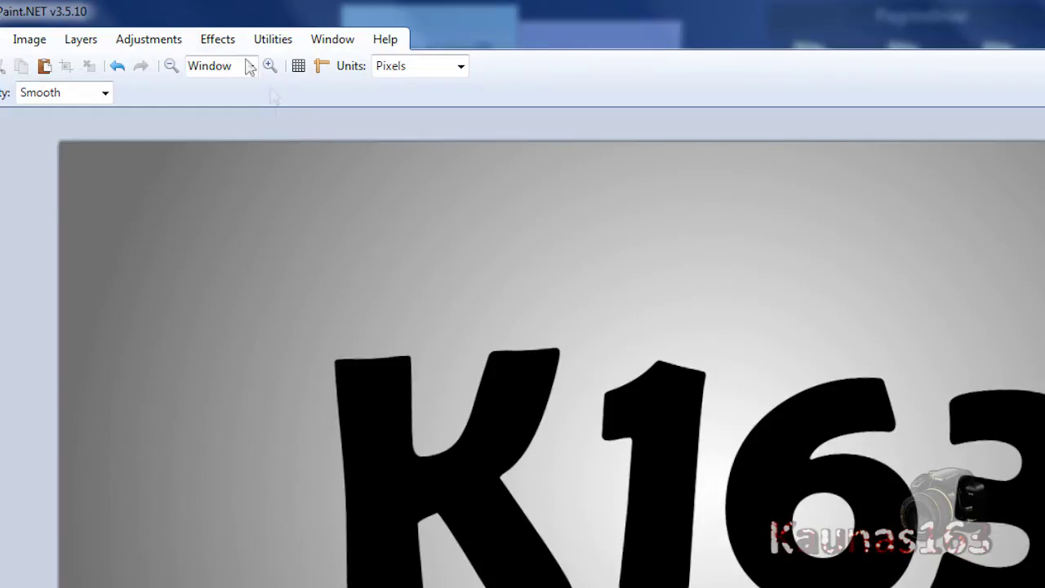
{"action": "left_click", "coordinate": [211, 39]}
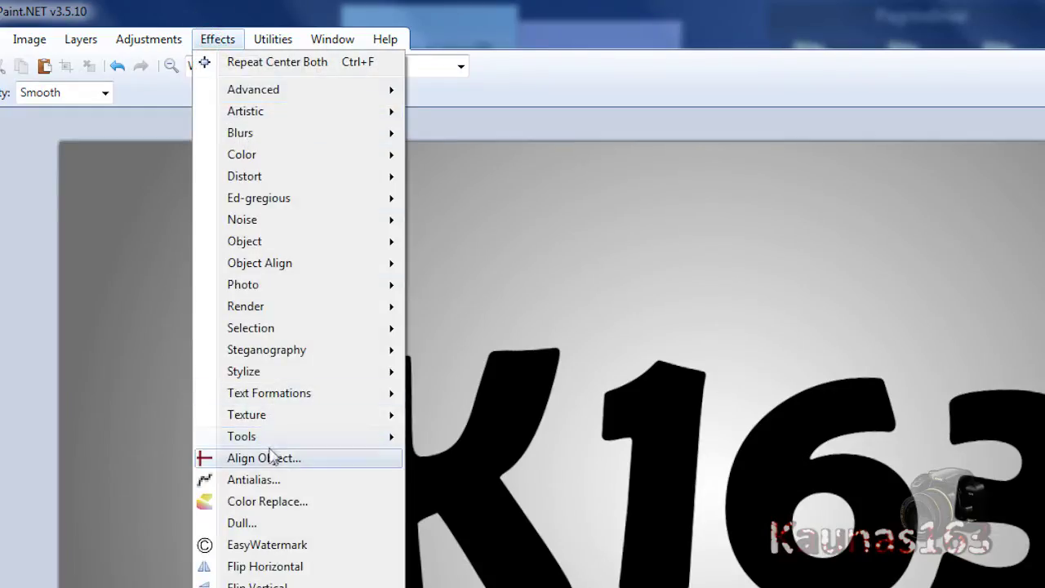
Step: Launch CustomBrushesMini from the Effects > Tools group
{"action": "left_click", "coordinate": [285, 437]}
{"action": "left_click", "coordinate": [490, 441]}
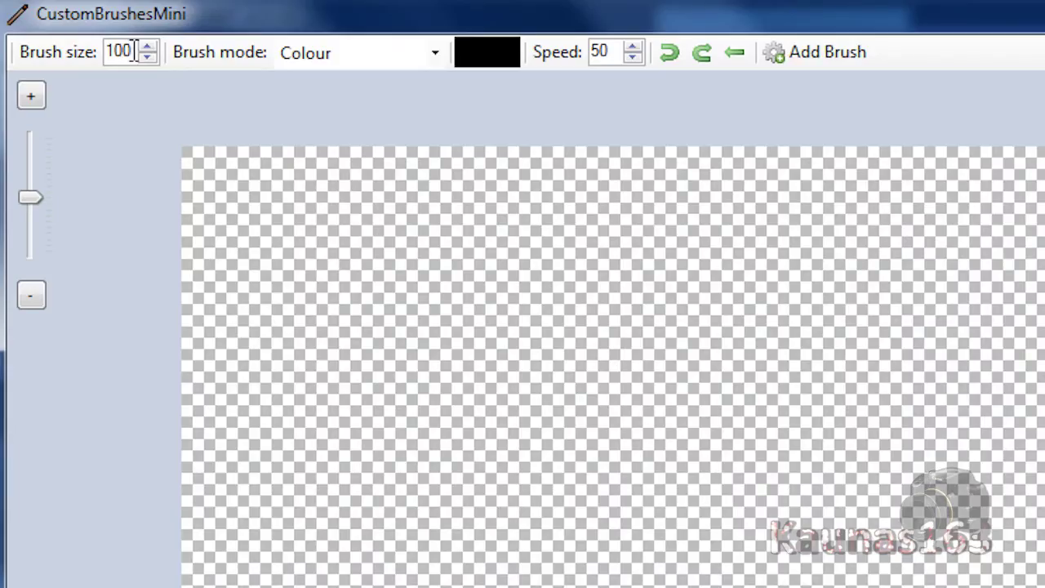
Step: Set the brush size to 600 and the brush colour to a blue
{"action": "left_click_drag", "start_coordinate": [57, 23], "coordinate": [40, 25]}
{"action": "type", "text": "600"}
{"action": "left_click", "coordinate": [482, 53]}
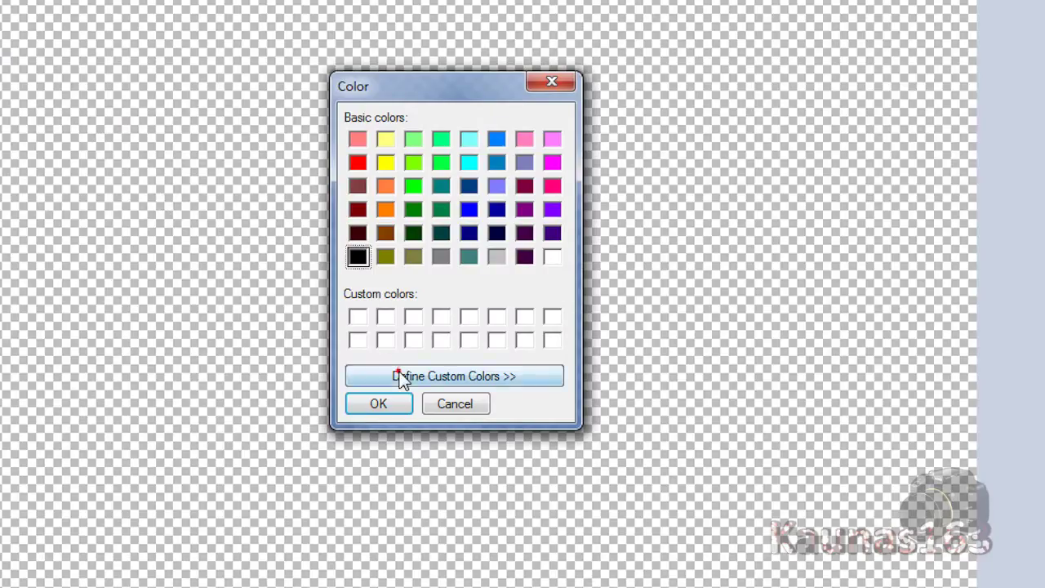
{"action": "left_click", "coordinate": [400, 377]}
{"action": "left_click", "coordinate": [695, 161]}
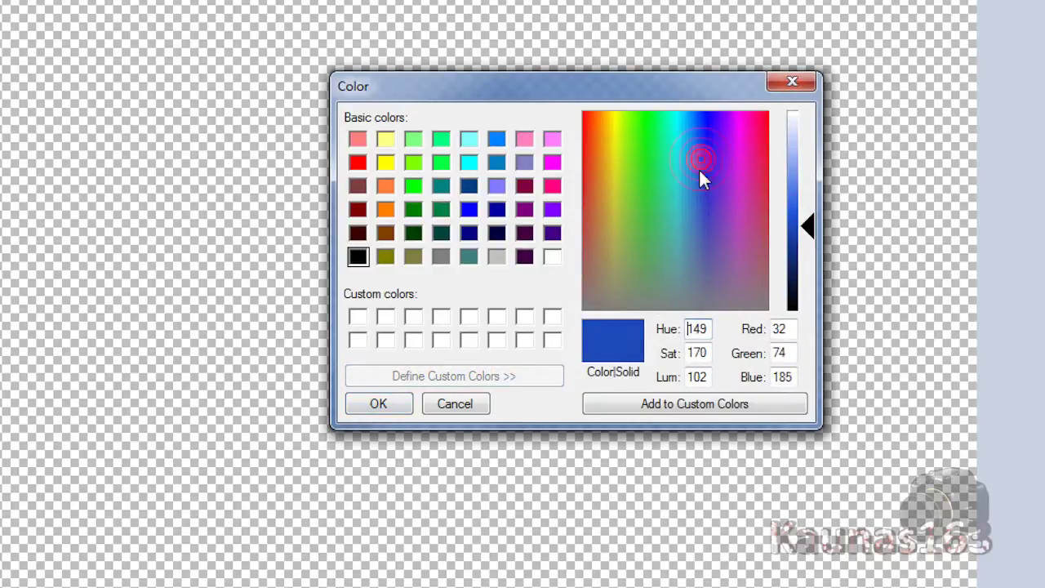
{"action": "left_click_drag", "start_coordinate": [699, 169], "coordinate": [698, 177]}
{"action": "left_click", "coordinate": [807, 228]}
{"action": "left_click", "coordinate": [375, 404]}
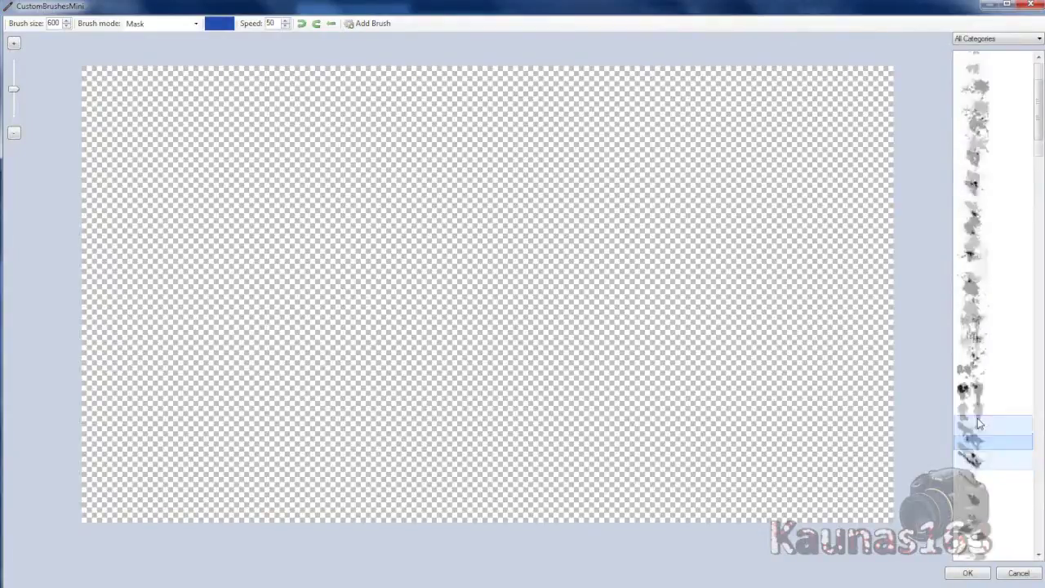
Step: Choose a splatter brush, stamp it at the canvas centre, and apply
{"action": "scroll", "coordinate": [980, 423], "scroll_direction": "down", "scroll_amount": 3}
{"action": "left_click", "coordinate": [978, 384]}
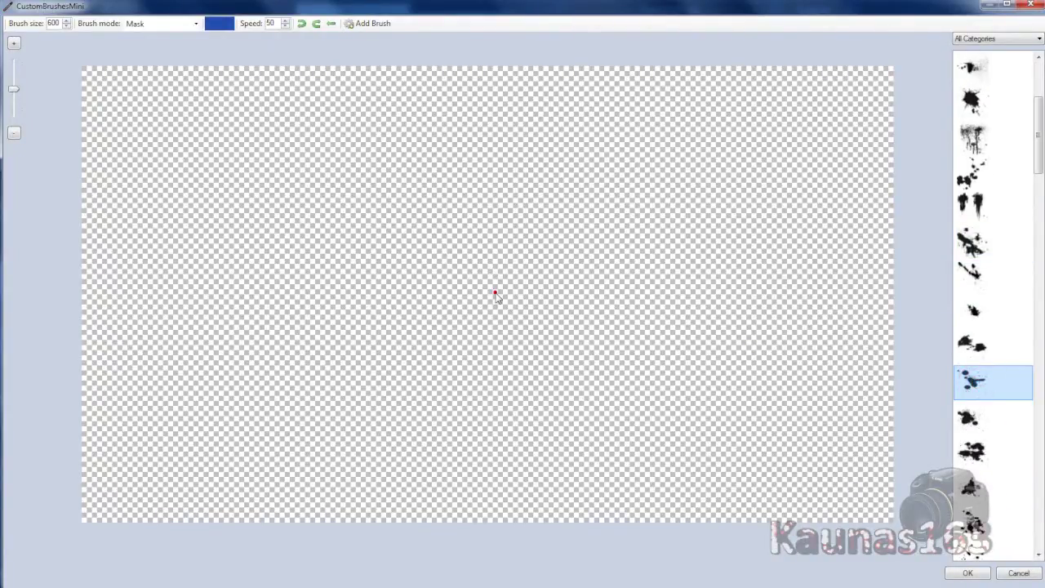
{"action": "left_click", "coordinate": [495, 296]}
{"action": "left_click", "coordinate": [968, 574]}
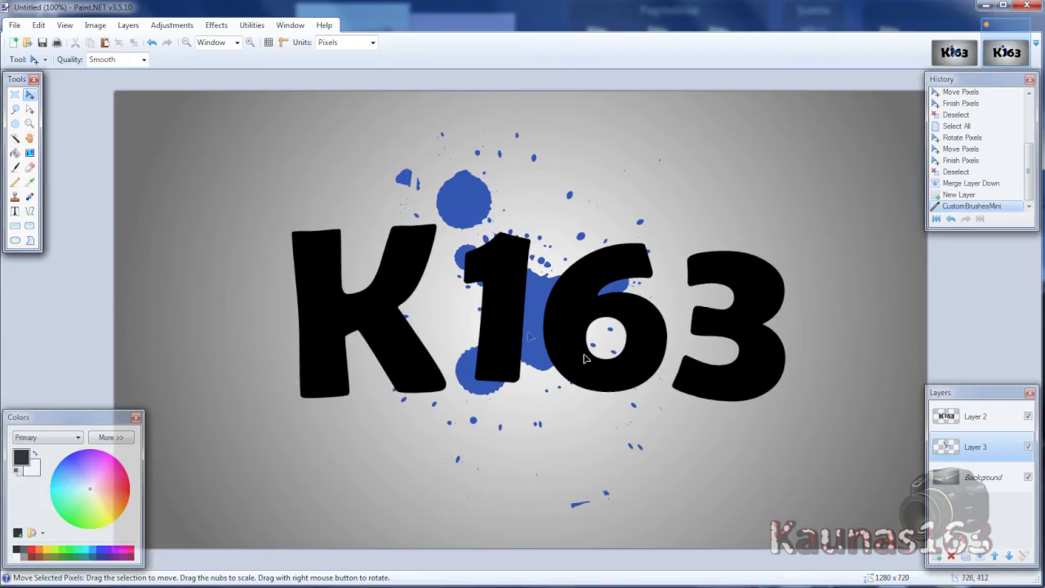
Step: Shift the splatter slightly left, then duplicate it above the K163 text layer
{"action": "left_click_drag", "start_coordinate": [525, 337], "coordinate": [520, 332]}
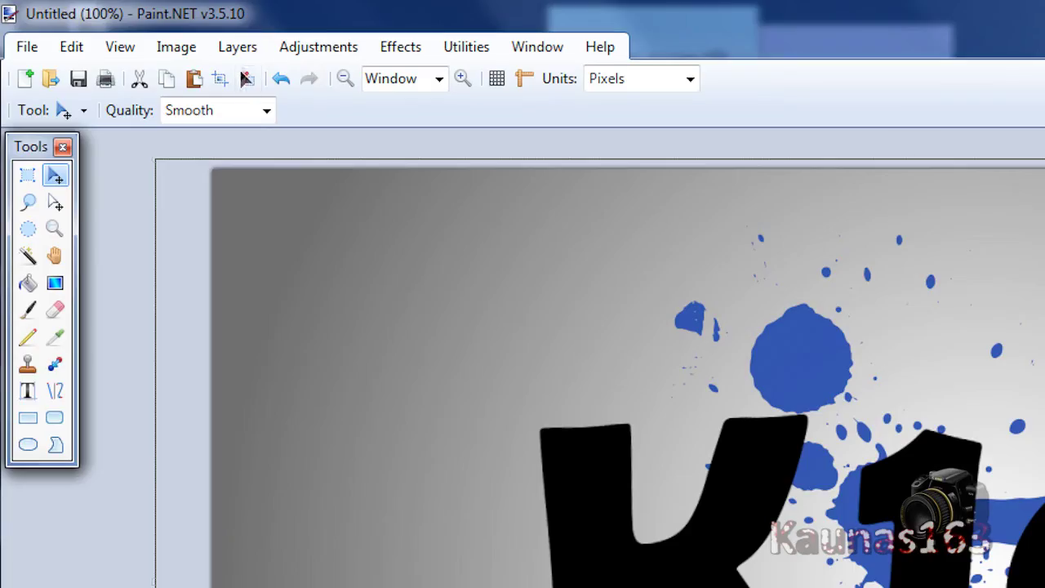
{"action": "left_click", "coordinate": [132, 41]}
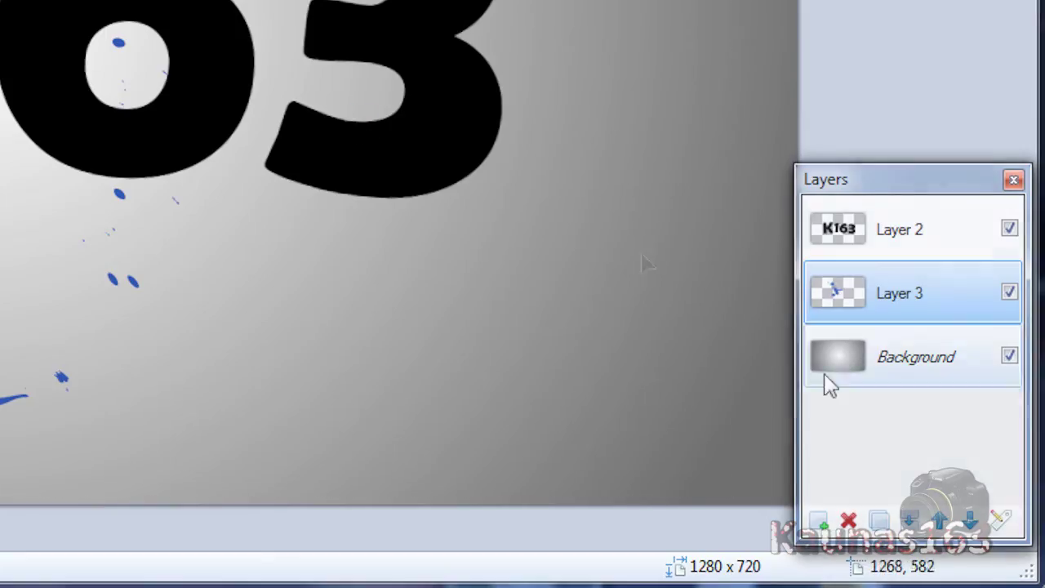
{"action": "left_click", "coordinate": [879, 524]}
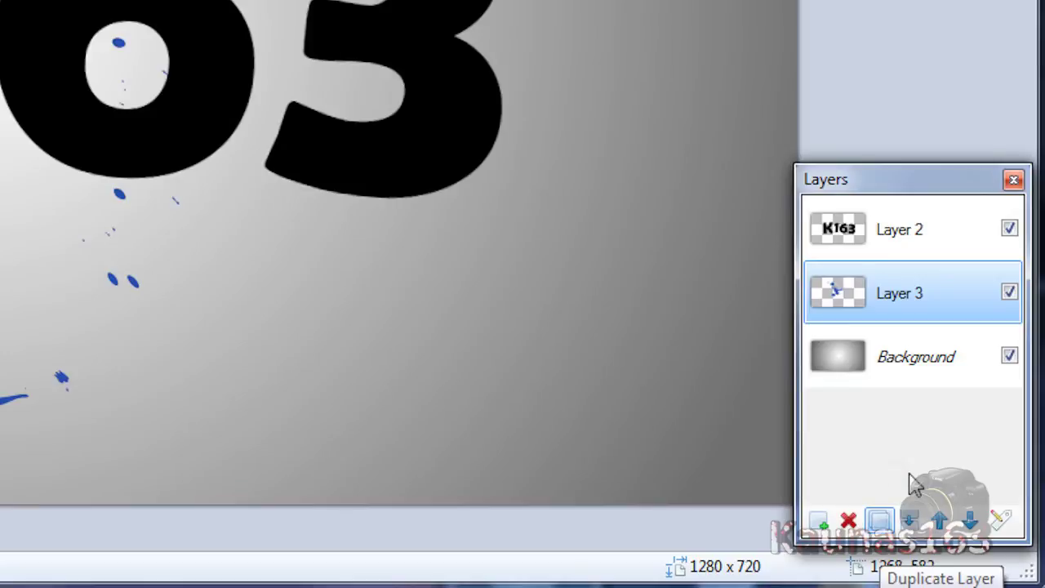
{"action": "left_click", "coordinate": [940, 522]}
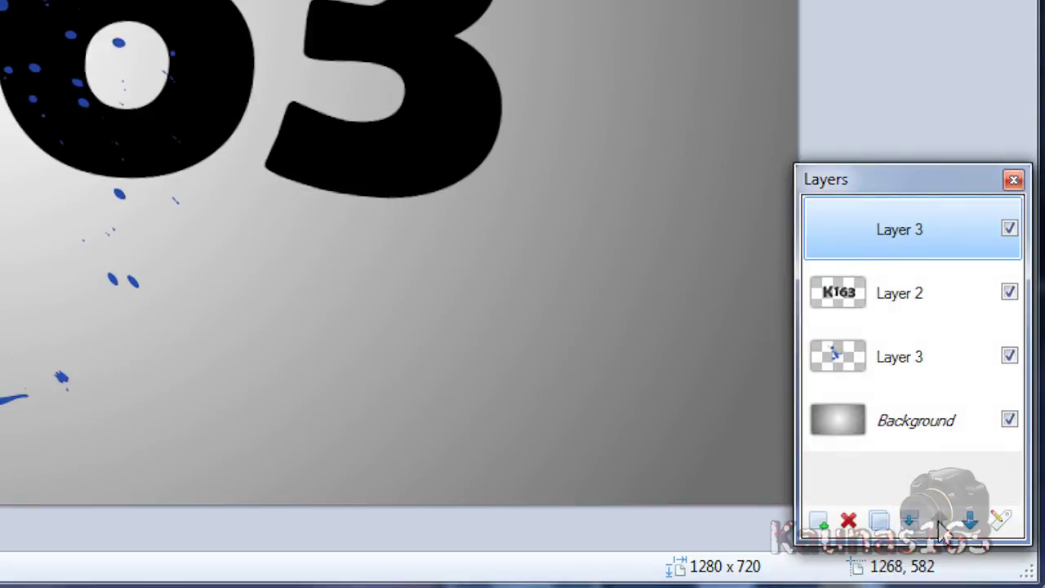
Step: Magic-wand the empty area around the letters at 40% tolerance and delete it from the top splatter copy
{"action": "left_click", "coordinate": [877, 290]}
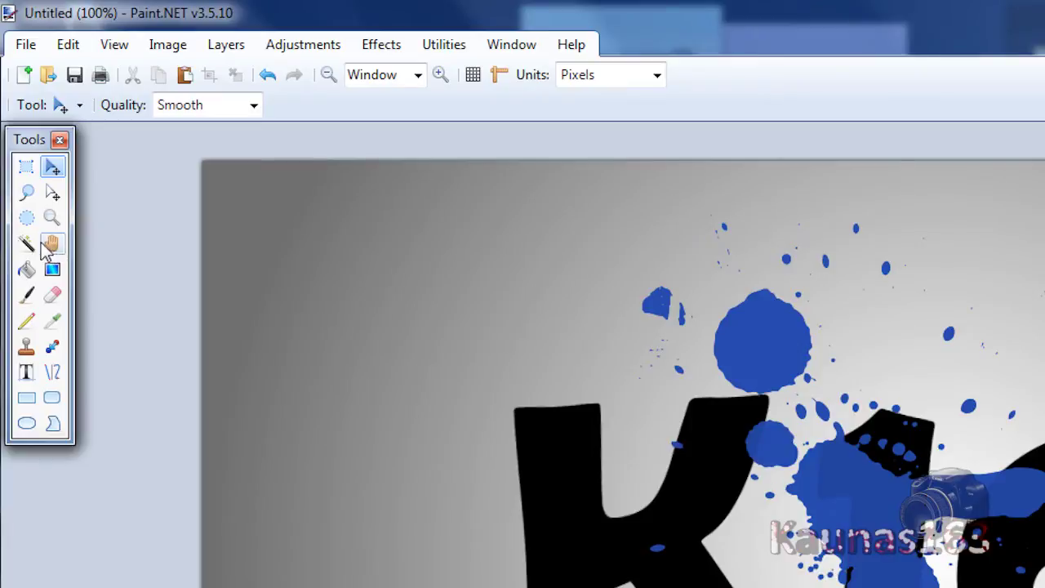
{"action": "left_click", "coordinate": [27, 243]}
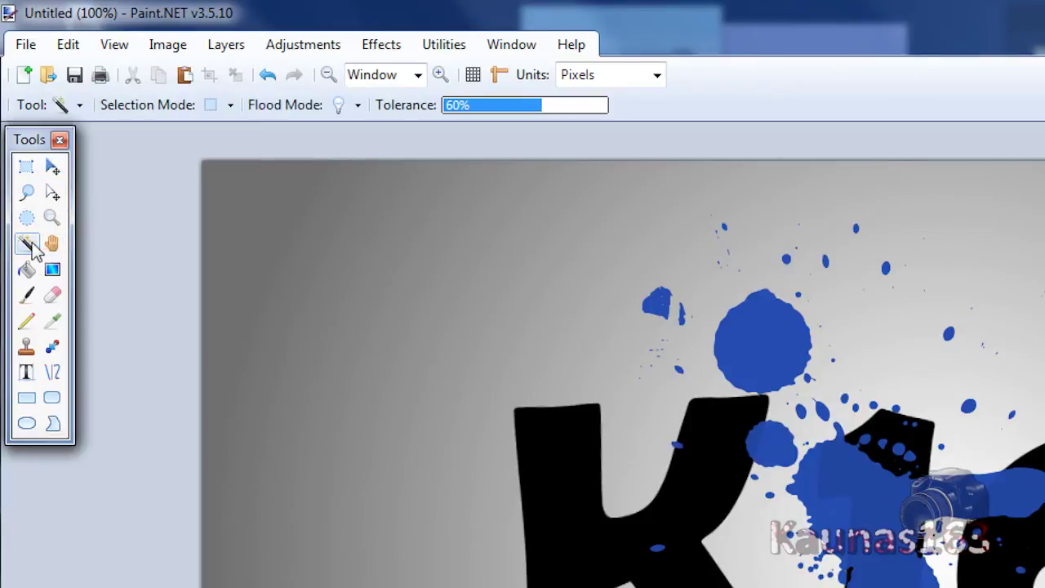
{"action": "left_click", "coordinate": [506, 106]}
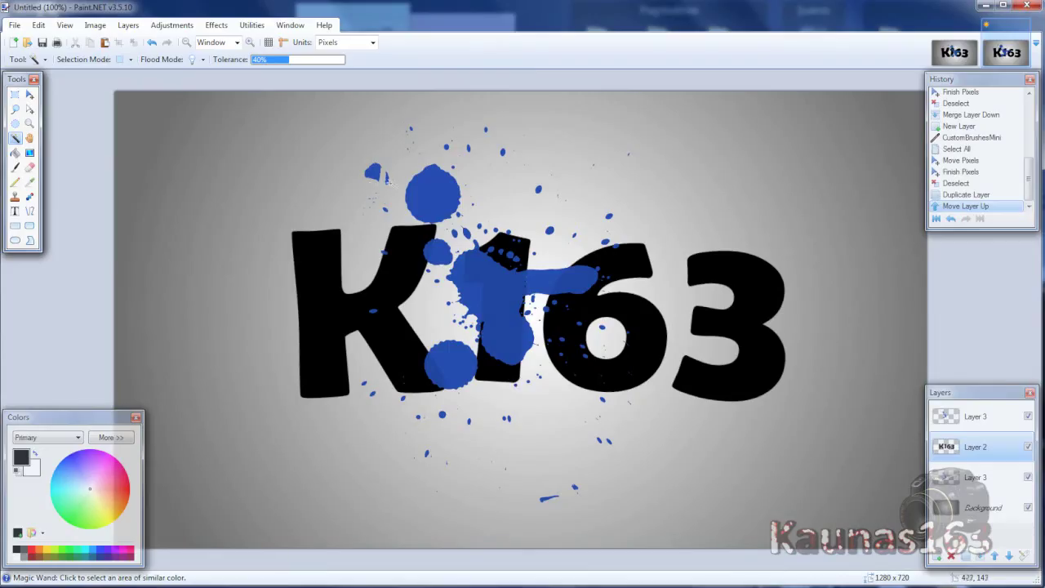
{"action": "left_click", "coordinate": [396, 178]}
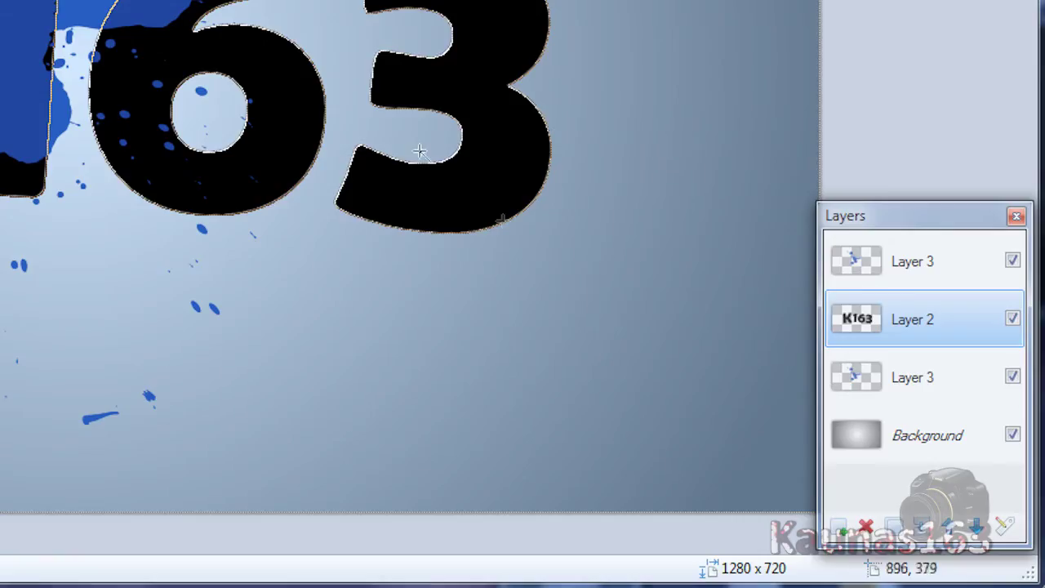
{"action": "left_click", "coordinate": [872, 278]}
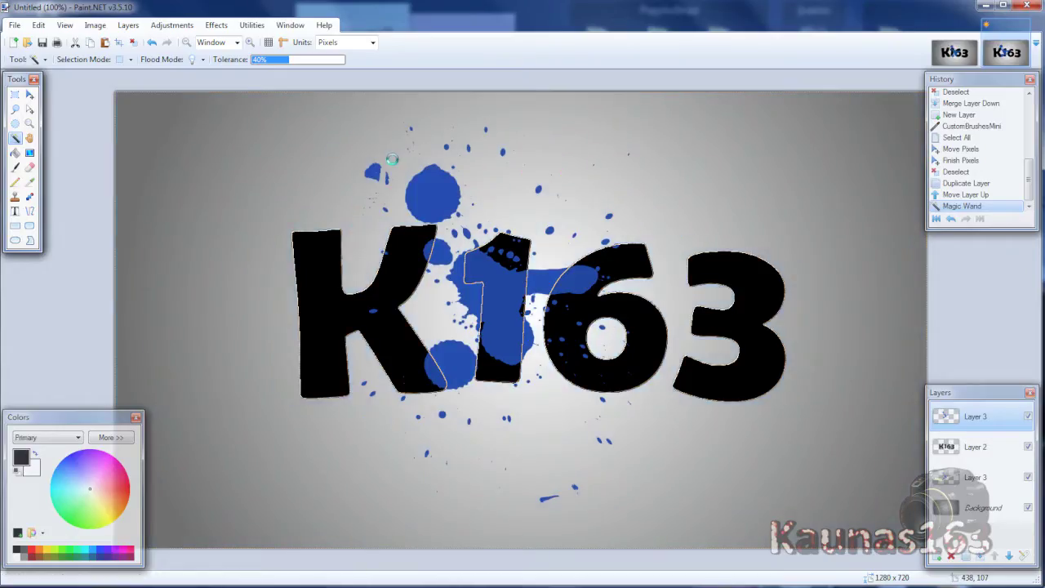
{"action": "key", "text": "Delete"}
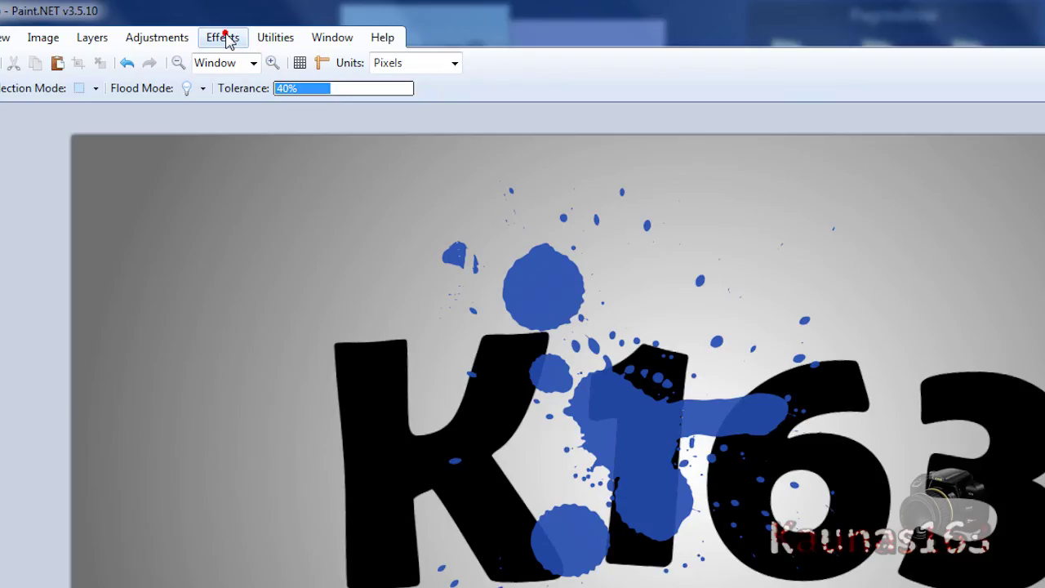
Step: Antialias the edges of the top splatter copy
{"action": "left_click", "coordinate": [217, 24]}
{"action": "left_click", "coordinate": [262, 460]}
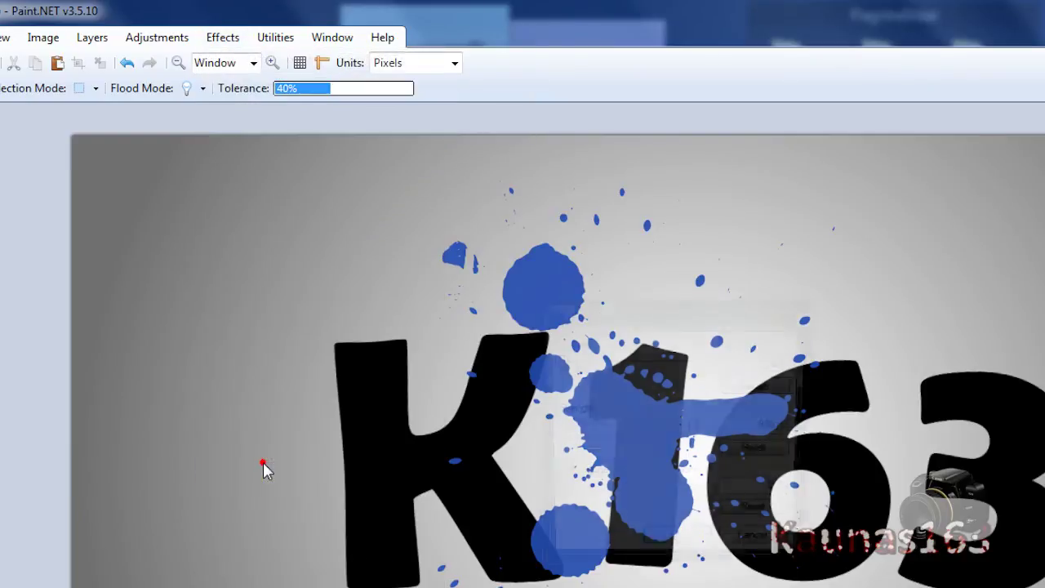
{"action": "left_click", "coordinate": [678, 546]}
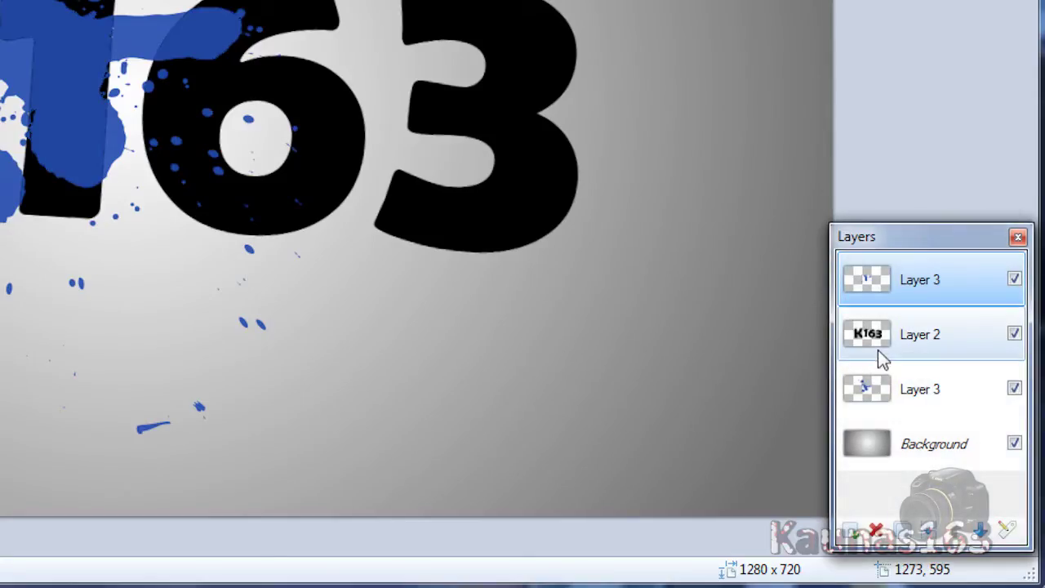
Step: Add a drop shadow to the K163 text layer
{"action": "left_click", "coordinate": [878, 347]}
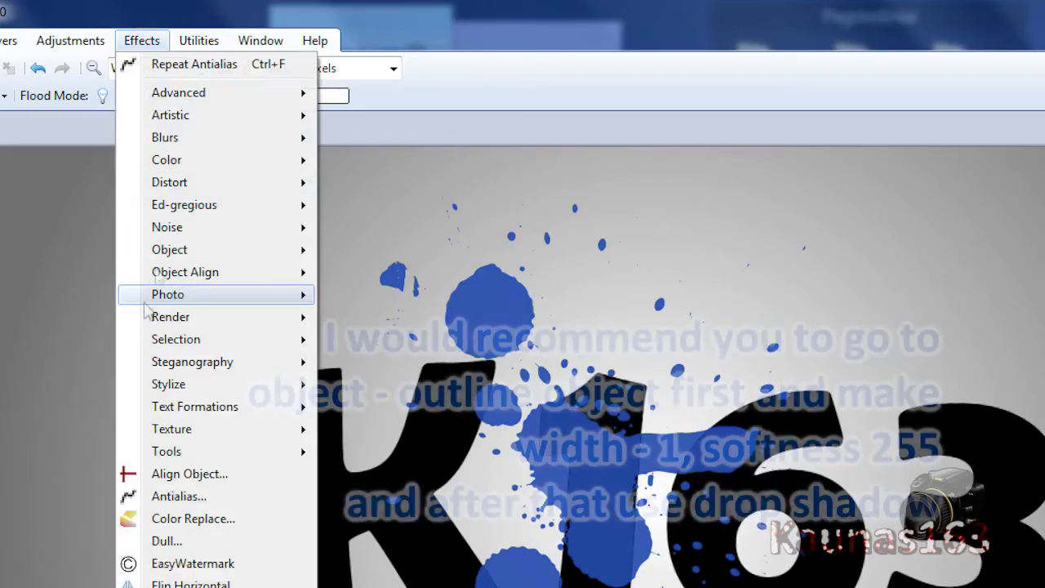
{"action": "mouse_move", "coordinate": [163, 250]}
{"action": "left_click", "coordinate": [374, 252]}
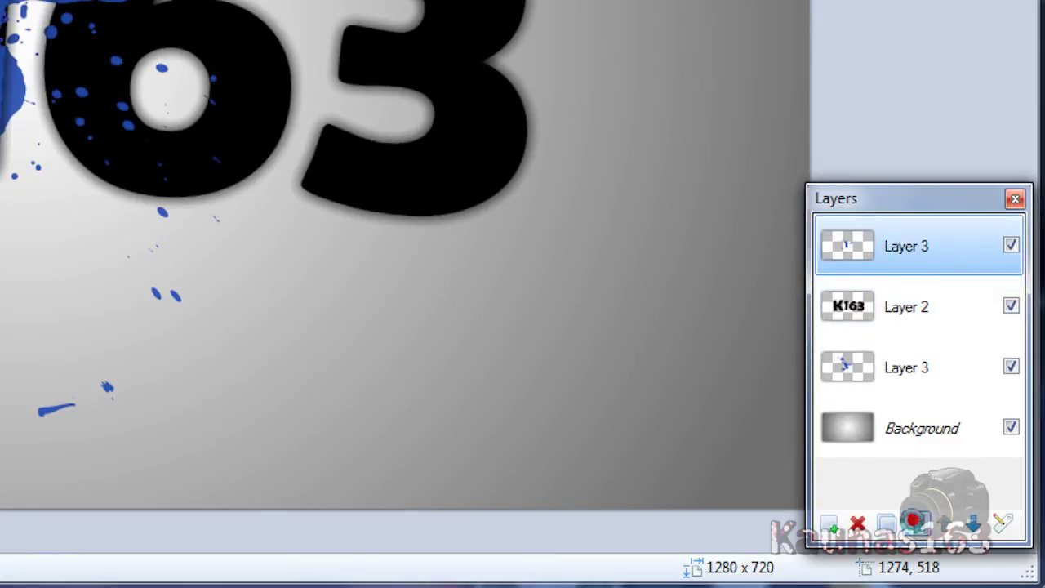
Step: Merge the splatter copy into the text layer and centre the artwork on the canvas
{"action": "left_click", "coordinate": [915, 524]}
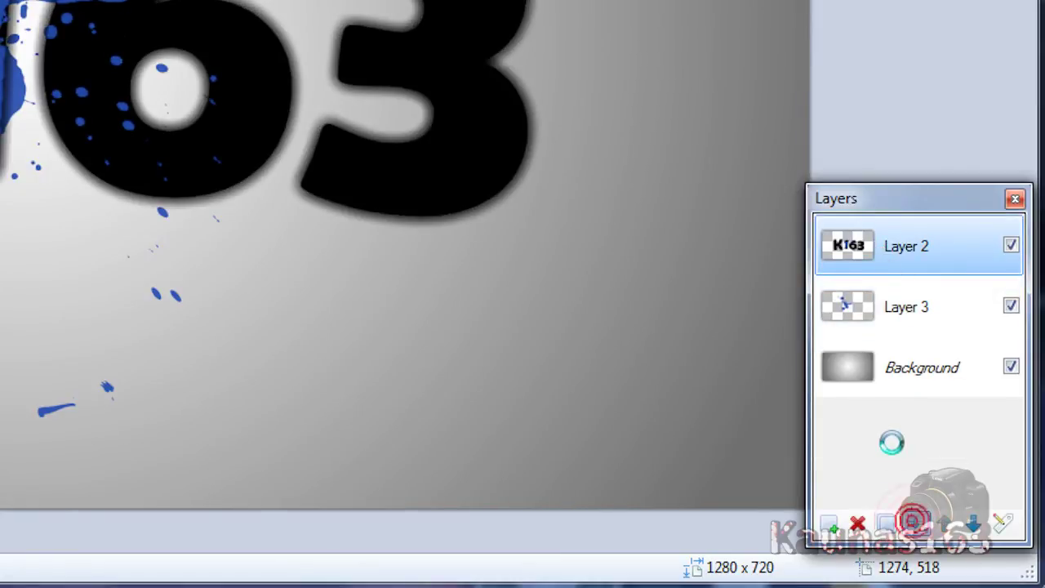
{"action": "left_click", "coordinate": [179, 39]}
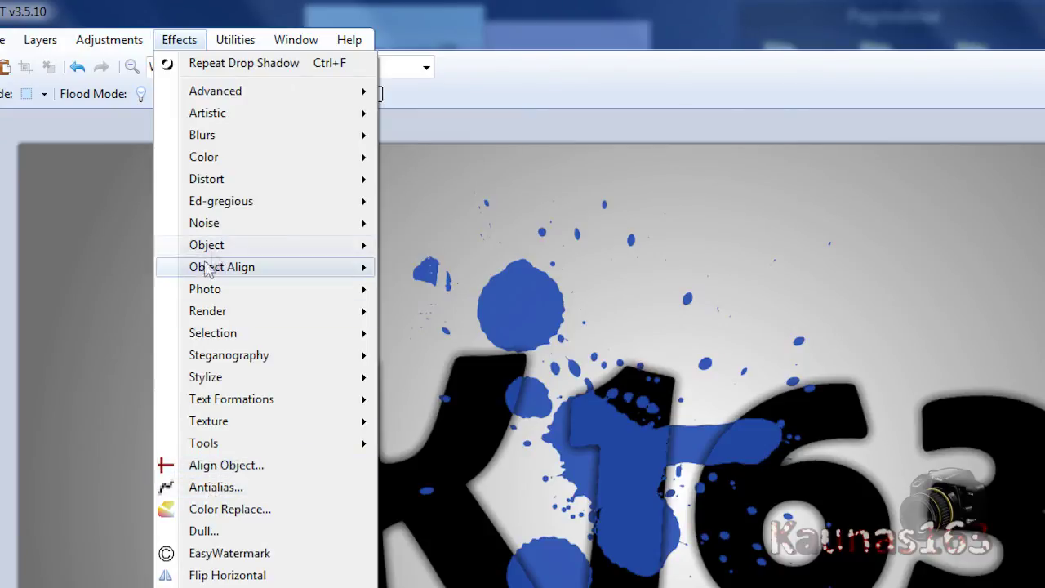
{"action": "mouse_move", "coordinate": [202, 276]}
{"action": "left_click", "coordinate": [433, 269]}
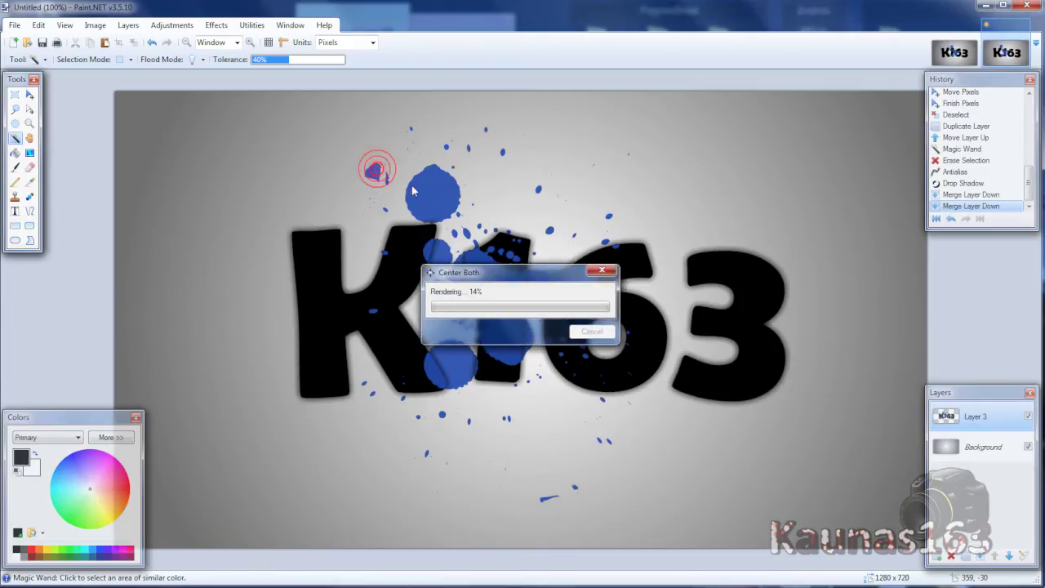
Step: Nudge the K163 artwork slightly, deselect, and merge it into the Background
{"action": "key", "text": "m"}
{"action": "mouse_move", "coordinate": [502, 338]}
{"action": "left_mouse_down"}
{"action": "mouse_move", "coordinate": [484, 347]}
{"action": "mouse_move", "coordinate": [497, 341]}
{"action": "left_mouse_up"}
{"action": "key", "text": "ctrl+a"}
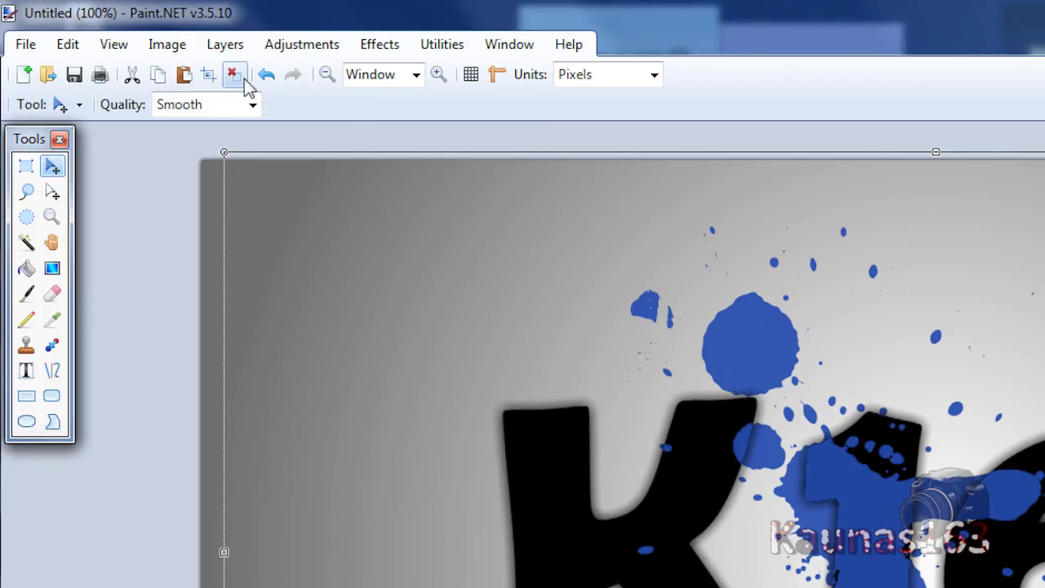
{"action": "left_click", "coordinate": [133, 43]}
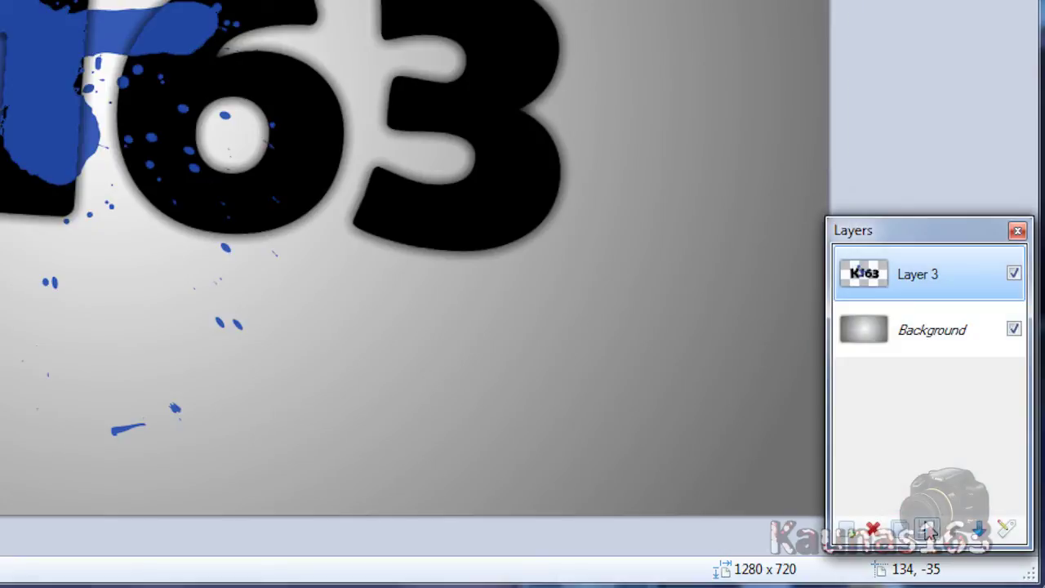
{"action": "left_click", "coordinate": [927, 530]}
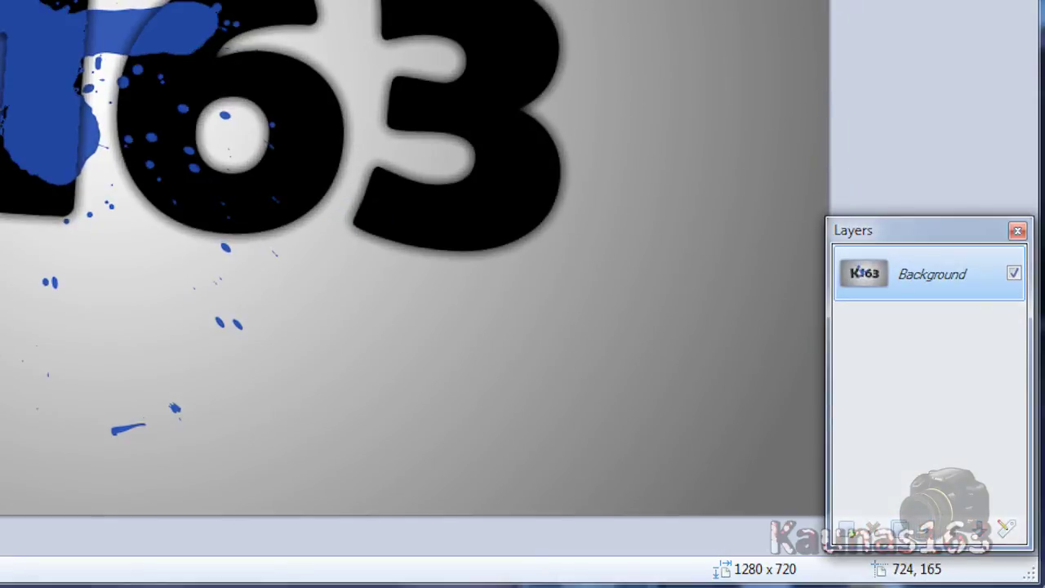